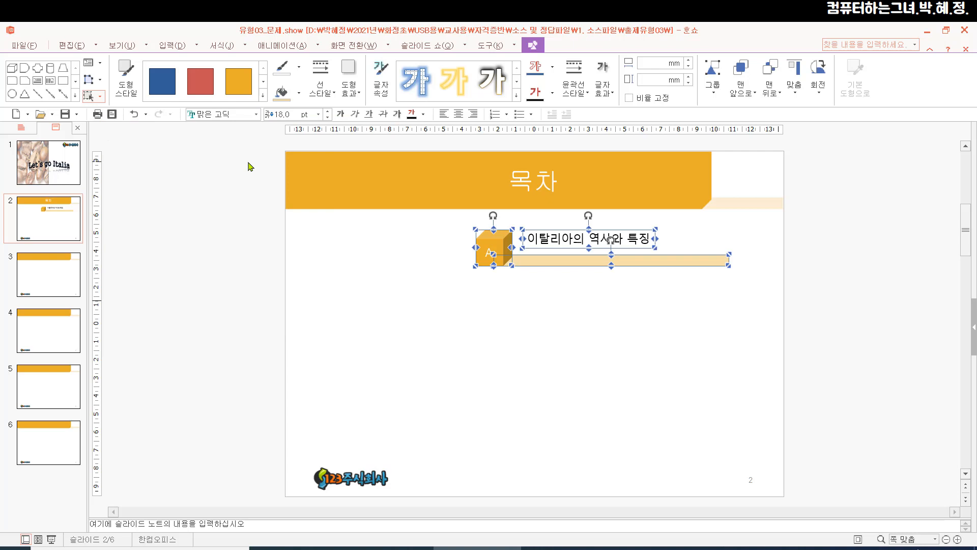
Step: Set the font size of the selected cube label and first contents entry text to 24 pt
click(307, 119)
key(ctrl)
key(ctrl)
click(318, 117)
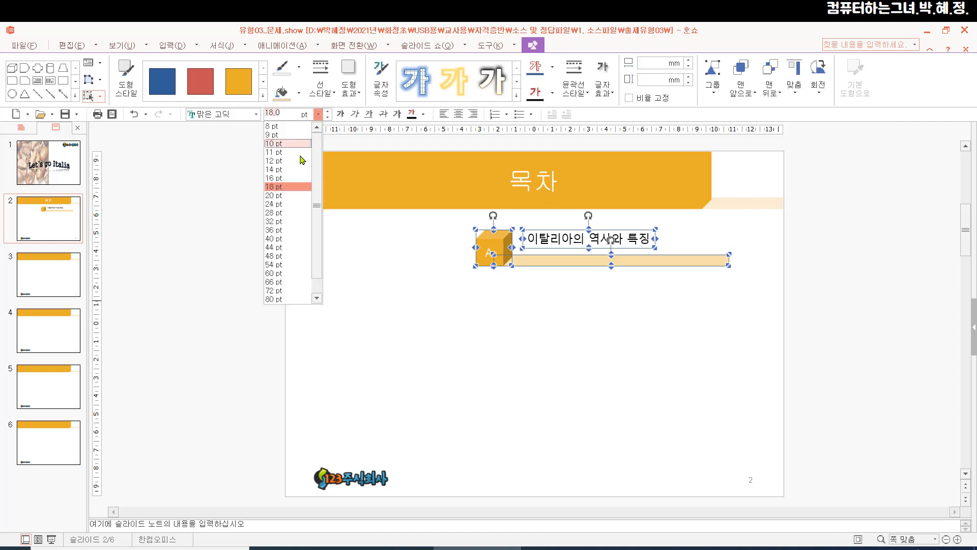
click(281, 205)
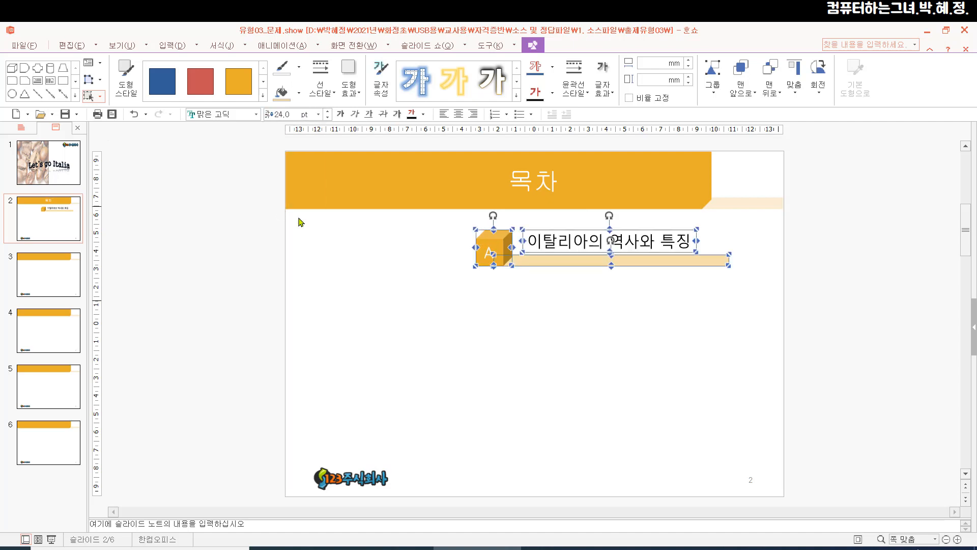
click(593, 322)
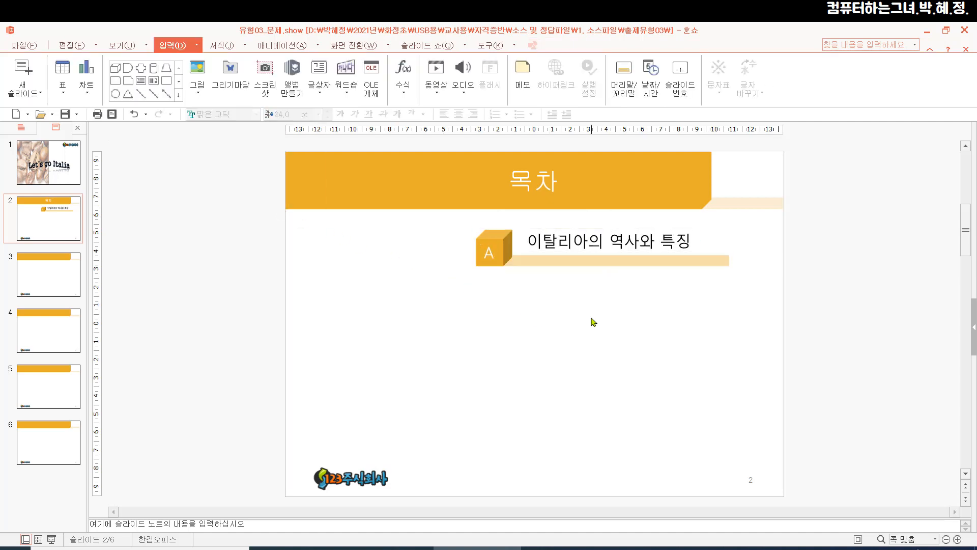
Step: Nudge the text box "이탈리아의 역사와 특징" slightly left and down so it sits just above its bar
click(570, 240)
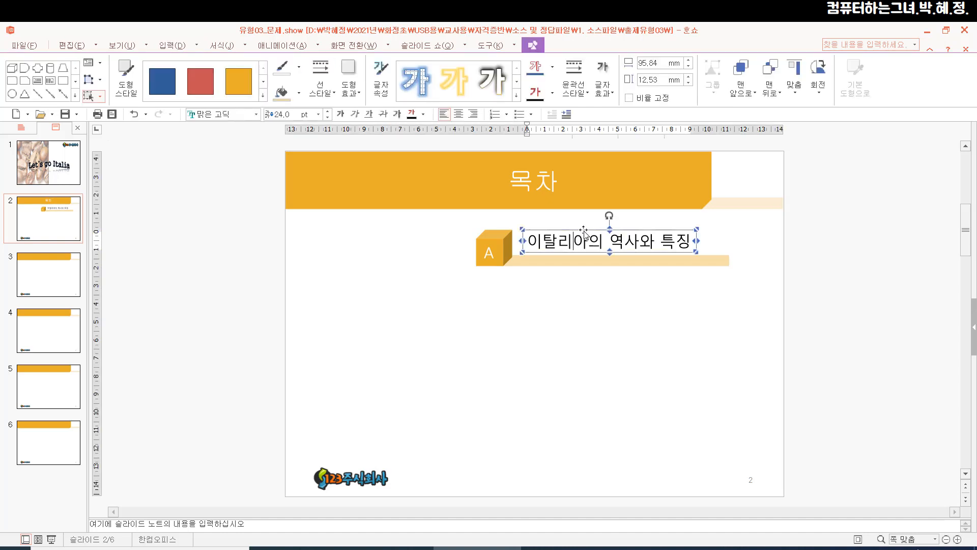
click(584, 234)
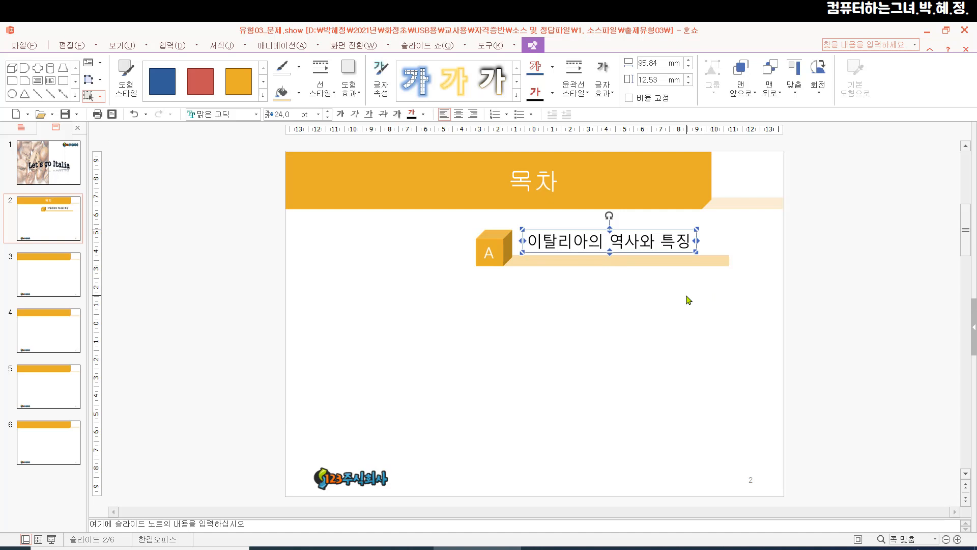
key(Left)
key(Left)
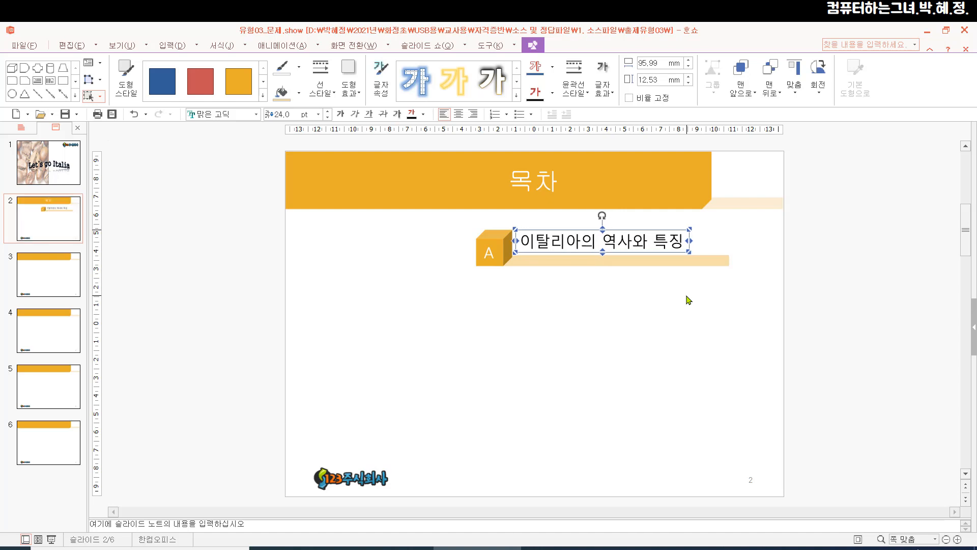
key(Down)
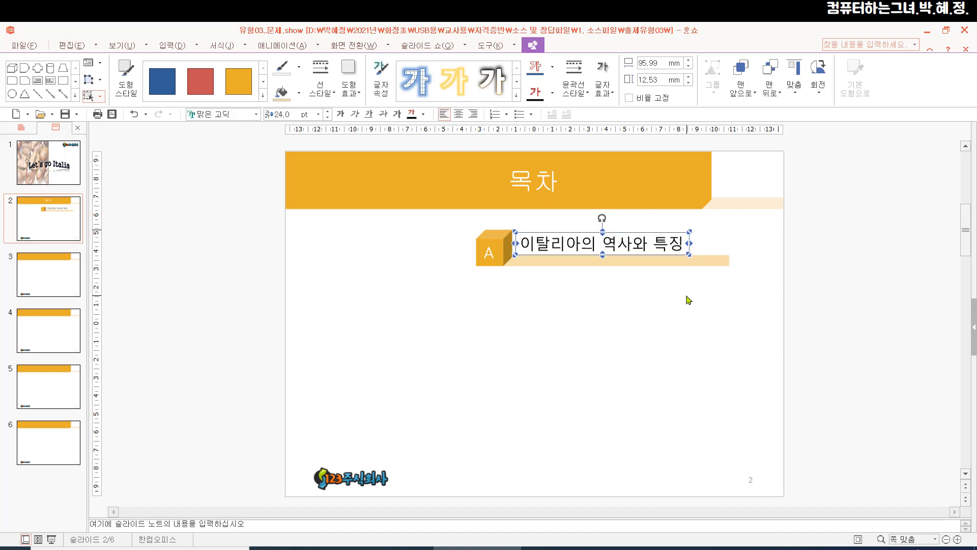
key(Right)
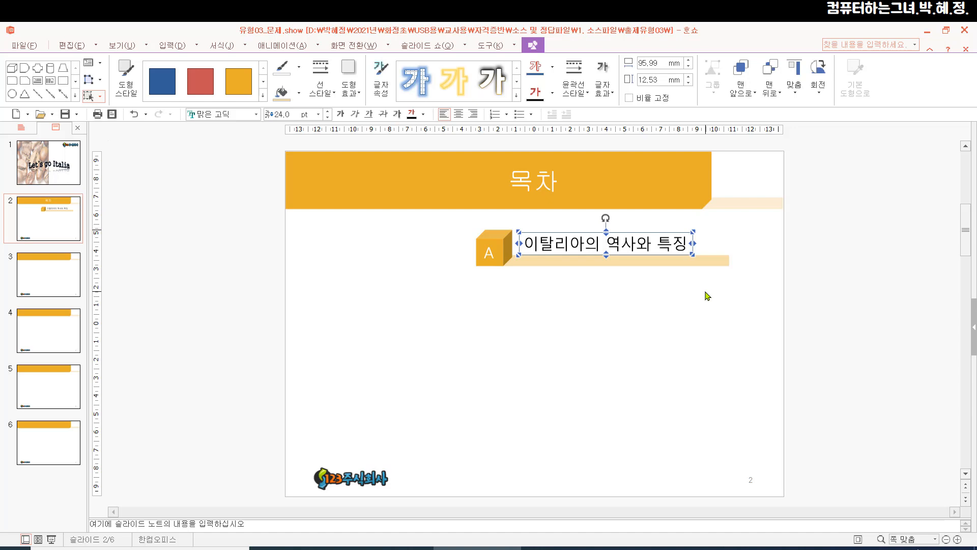
click(781, 304)
Step: Copy the cube, text box and bar of the first entry straight down three times to form four evenly stacked entries
drag(812, 305, 440, 208)
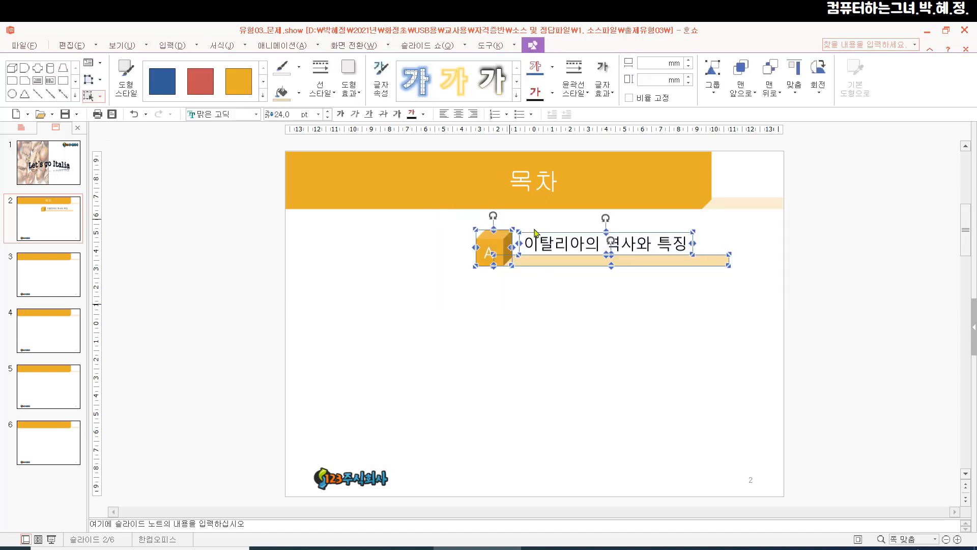
mouse_move(692, 280)
mouse_down()
mouse_move(652, 264)
mouse_move(676, 258)
mouse_move(685, 274)
mouse_up()
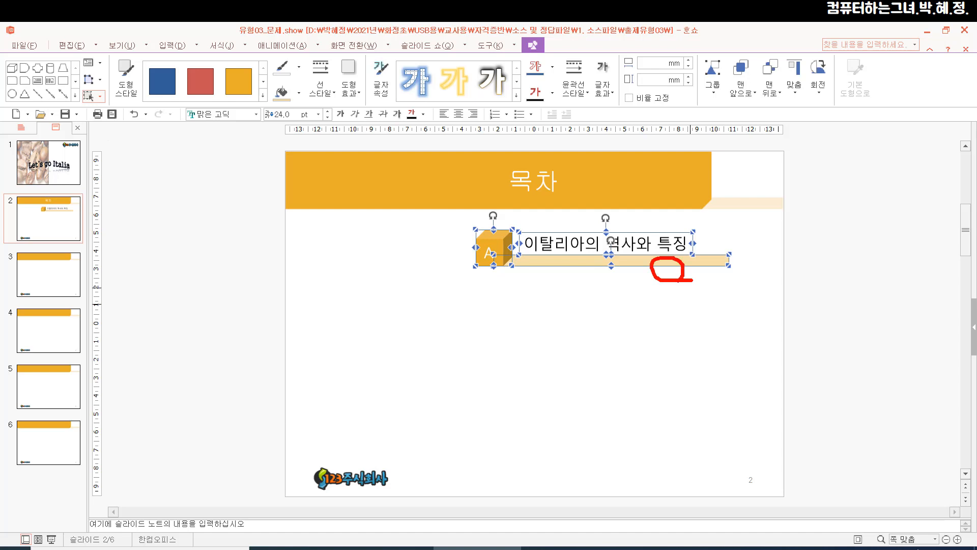
key(Escape)
drag(670, 264, 663, 418)
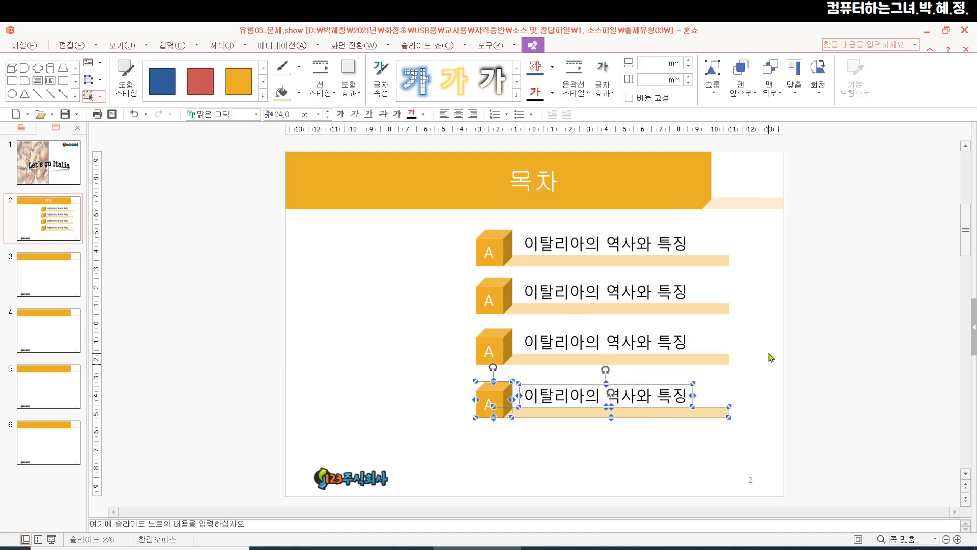
Step: Change the letters on the second, third and fourth cubes to B, C and D
click(770, 301)
click(487, 300)
drag(486, 299, 498, 303)
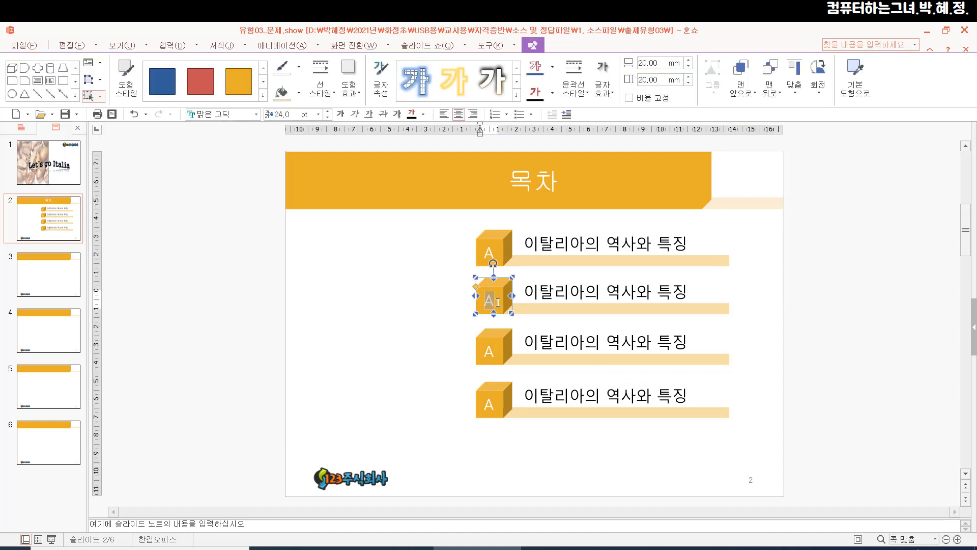
text(B)
click(489, 352)
drag(487, 351, 496, 353)
text(C)
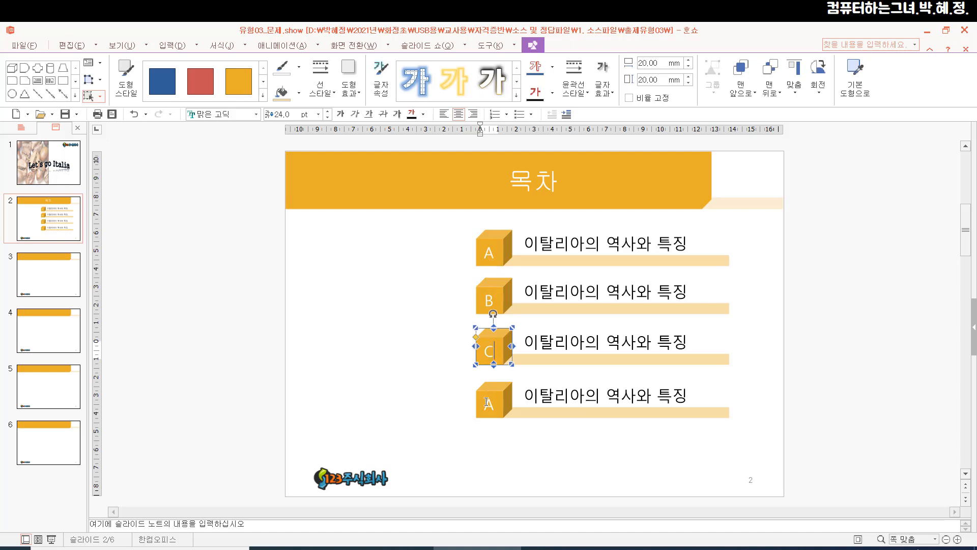
click(485, 404)
drag(485, 402, 496, 405)
text(D)
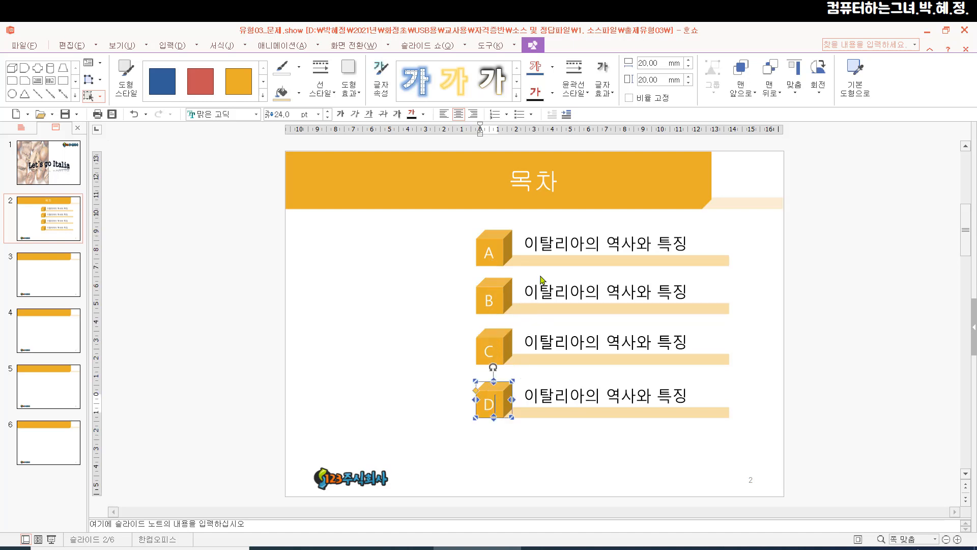
Step: Replace the text of entry B with "도시별 대표 건축물"
click(527, 286)
drag(527, 287, 675, 283)
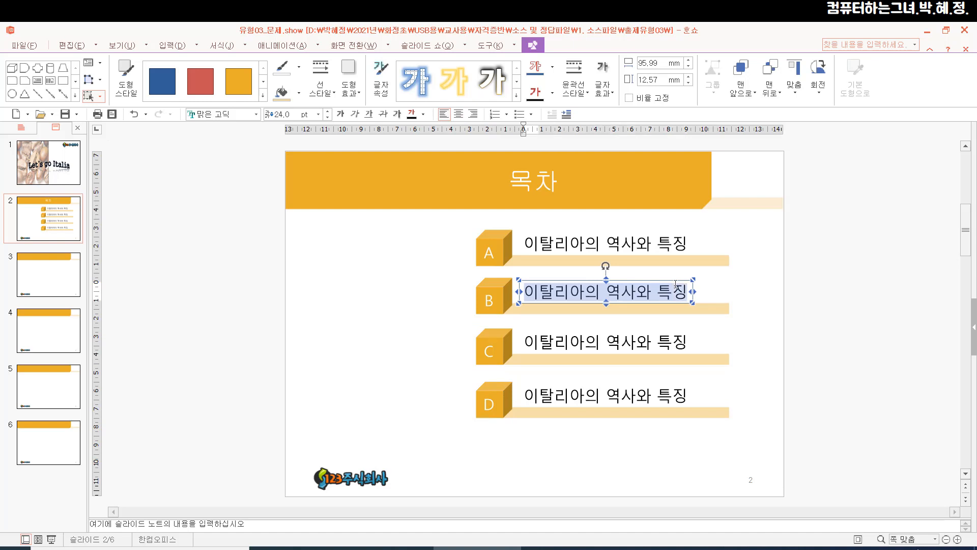
text(도시별 ㅌ)
key(BackSpace)
text(대표 건축무)
text(ㄹ)
Step: Replace the text of entry C with "이탈리아의 기후 변화"
click(585, 341)
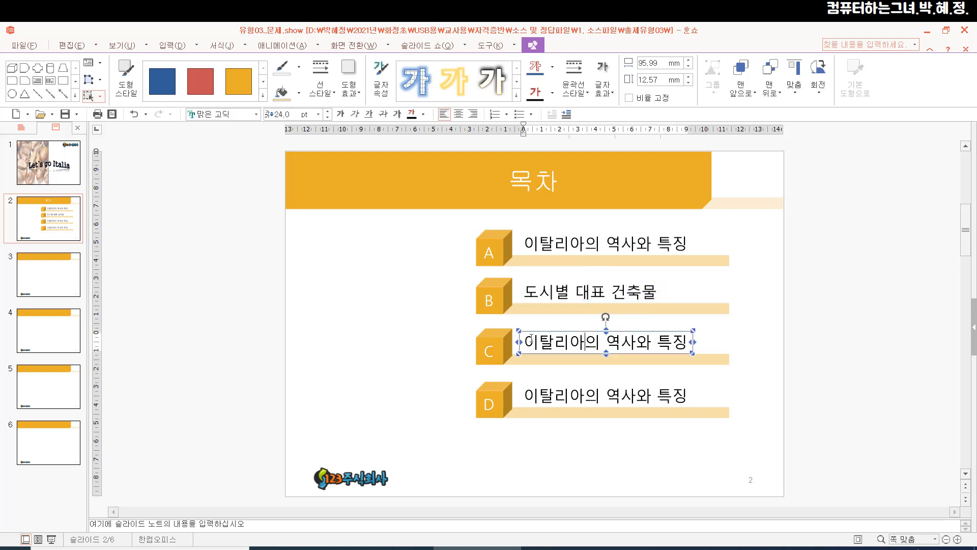
drag(530, 340, 695, 341)
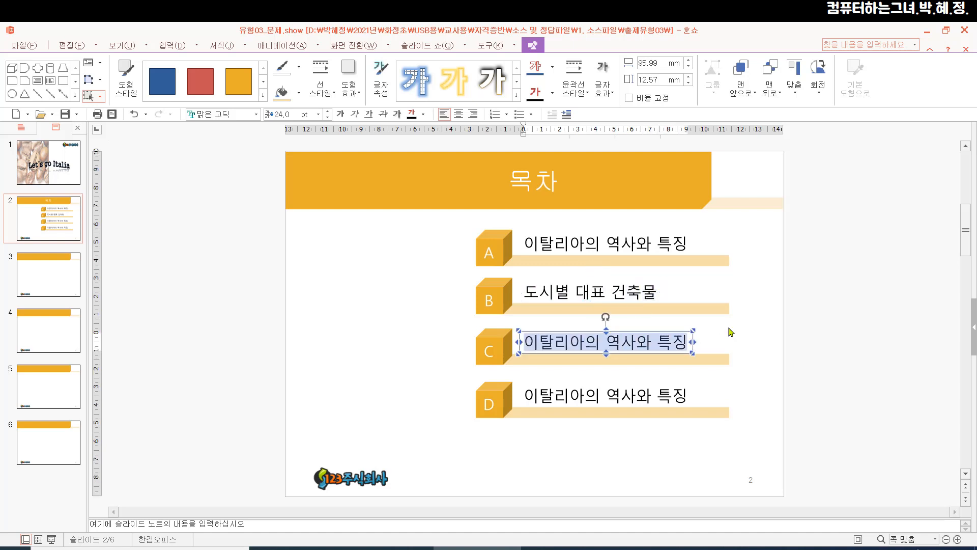
text(이탈리아으ㅣ 기후 변화)
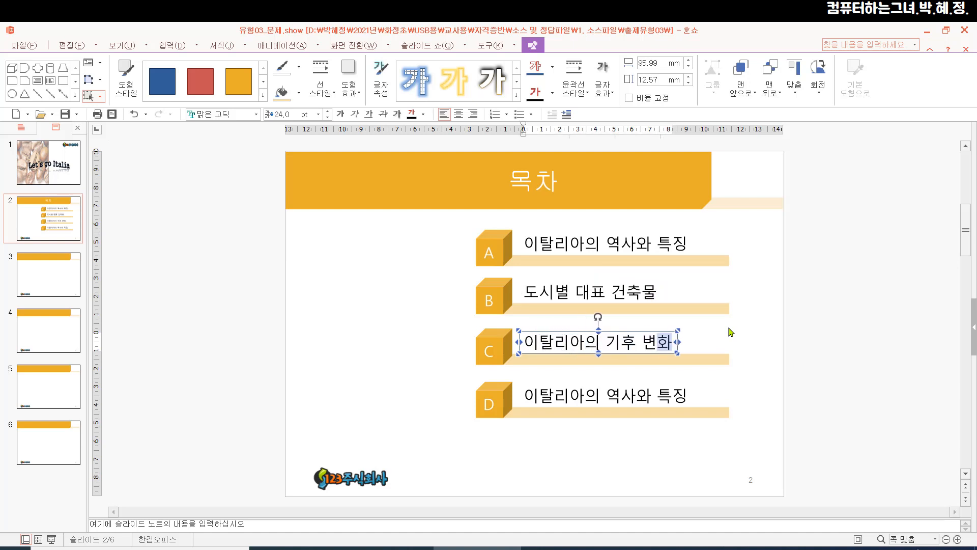
Step: Replace the text of entry D with "이탈리아 실속 여행"
click(578, 393)
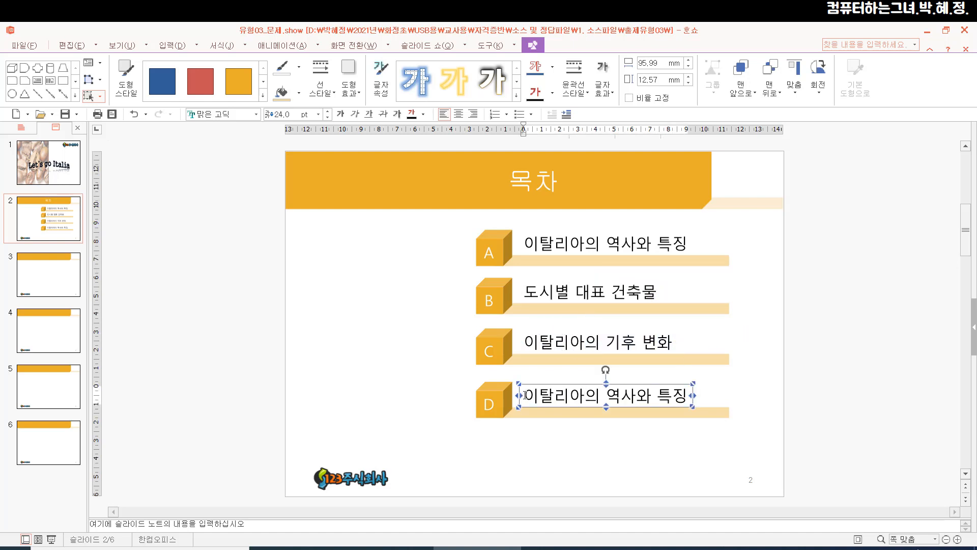
drag(524, 394, 718, 397)
text(이탈)
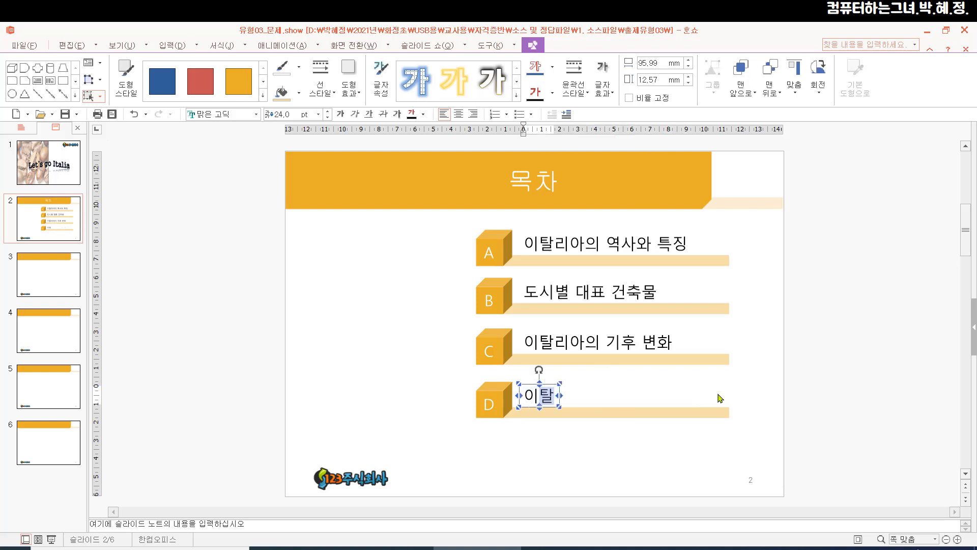
text(리아 실속 여행)
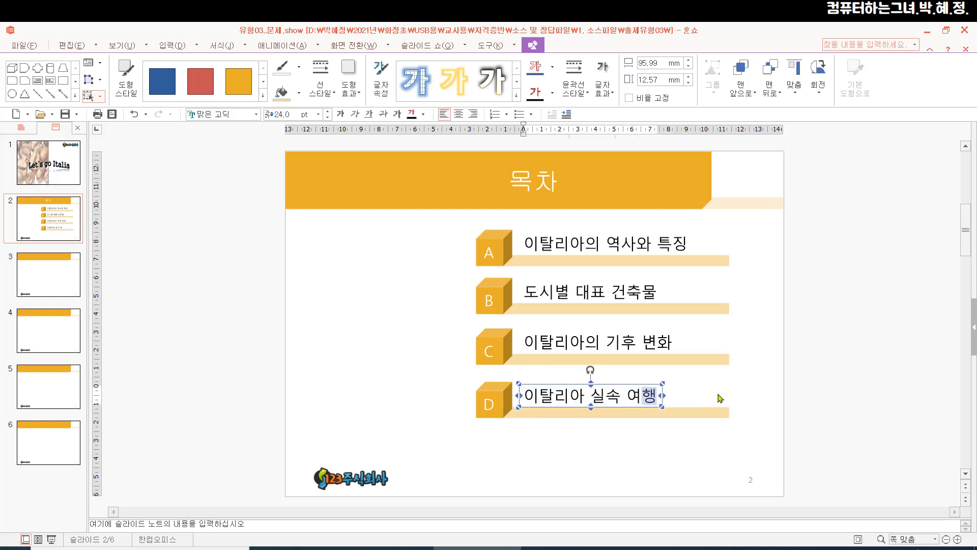
click(787, 400)
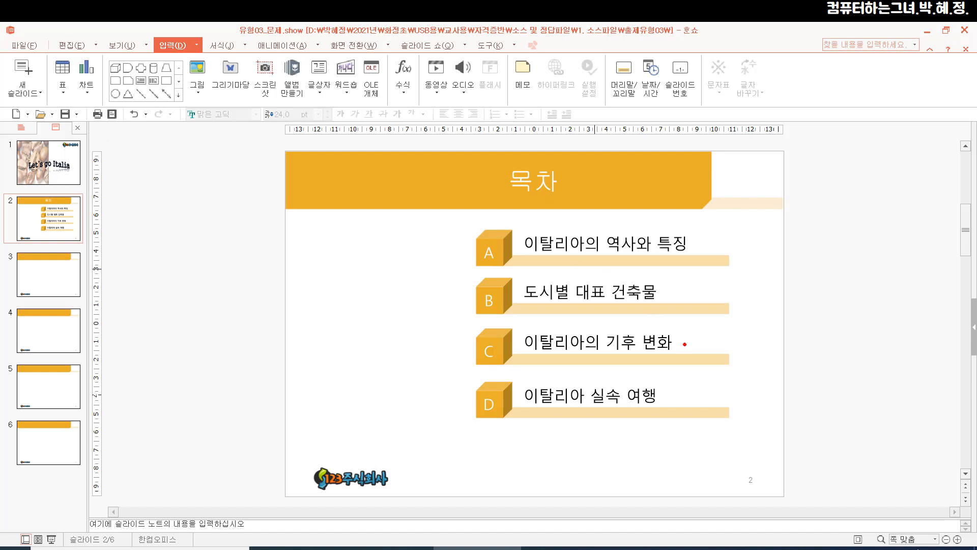
Step: Move all four contents entries together slightly down and to the left on the slide
mouse_move(781, 424)
mouse_down()
mouse_move(677, 461)
mouse_move(422, 288)
mouse_move(706, 206)
mouse_move(790, 308)
mouse_move(771, 424)
mouse_up()
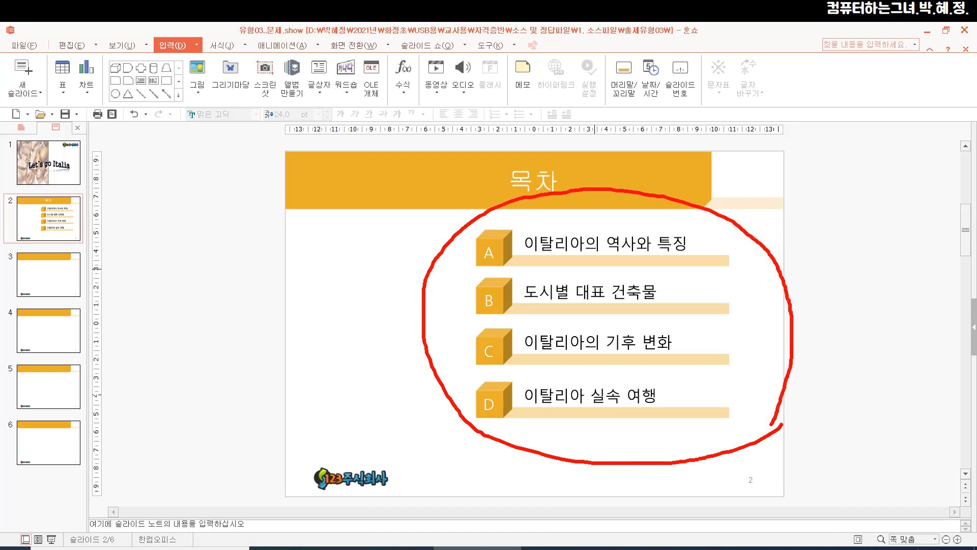
key(Escape)
mouse_move(757, 438)
mouse_down()
mouse_move(756, 446)
mouse_move(737, 442)
mouse_move(758, 438)
mouse_move(754, 431)
mouse_move(746, 443)
mouse_move(523, 447)
mouse_move(421, 420)
mouse_move(390, 290)
mouse_move(389, 201)
mouse_up()
key(Escape)
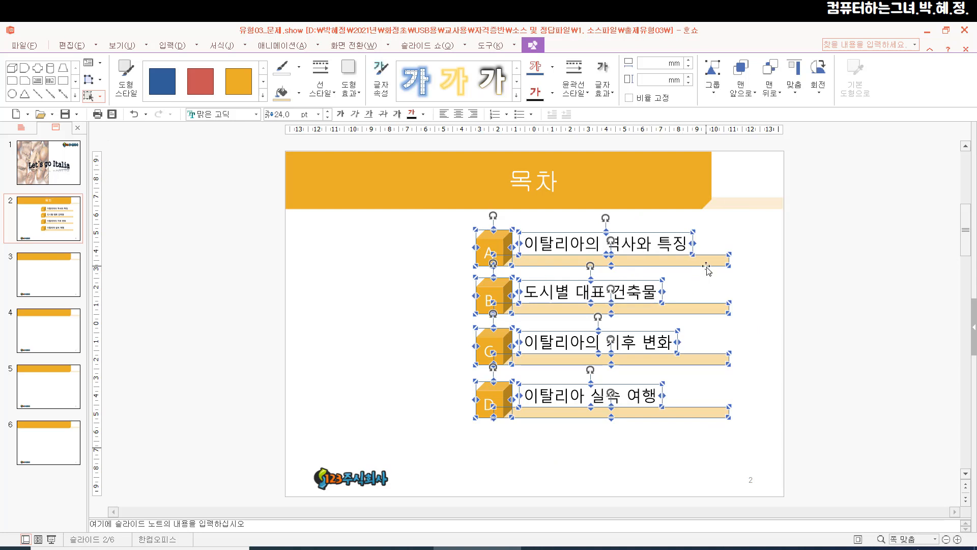
drag(706, 268, 702, 283)
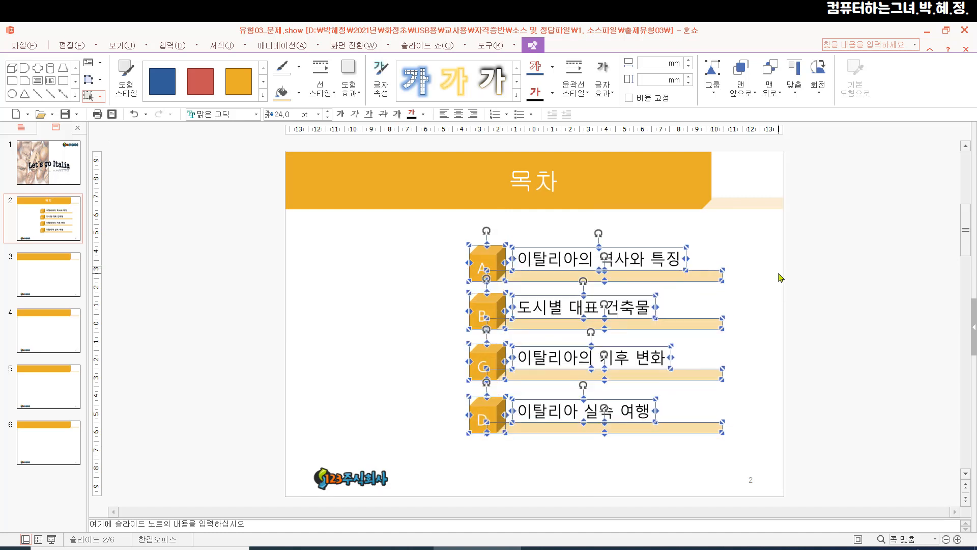
click(779, 306)
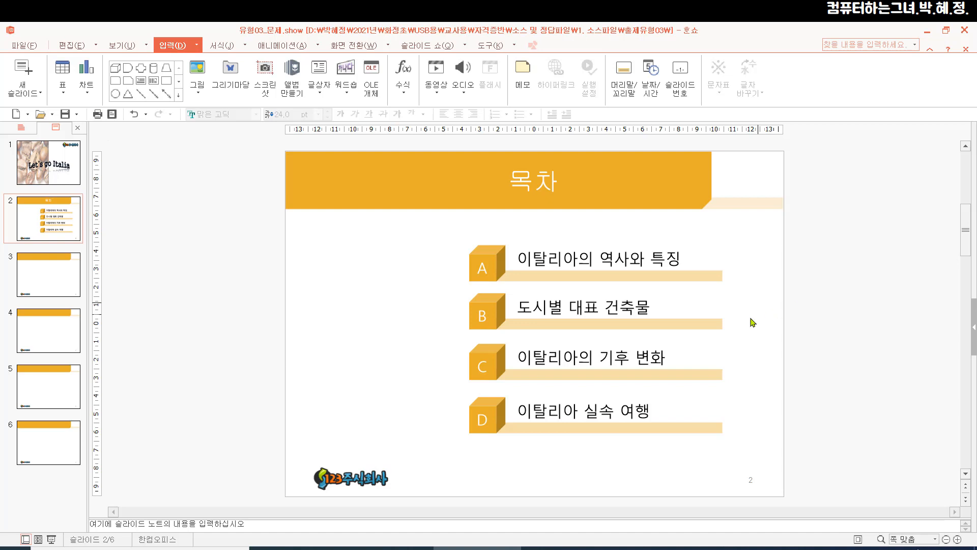
Step: Hyperlink the text "도시별 대표 건축물" of entry B to slide 4 (슬라이드 4) of the current document
click(520, 306)
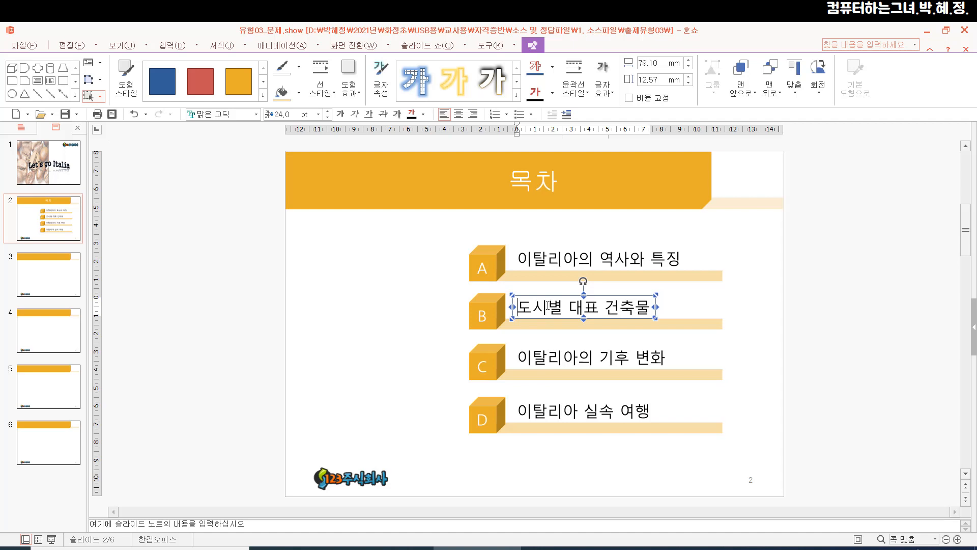
drag(517, 306, 651, 313)
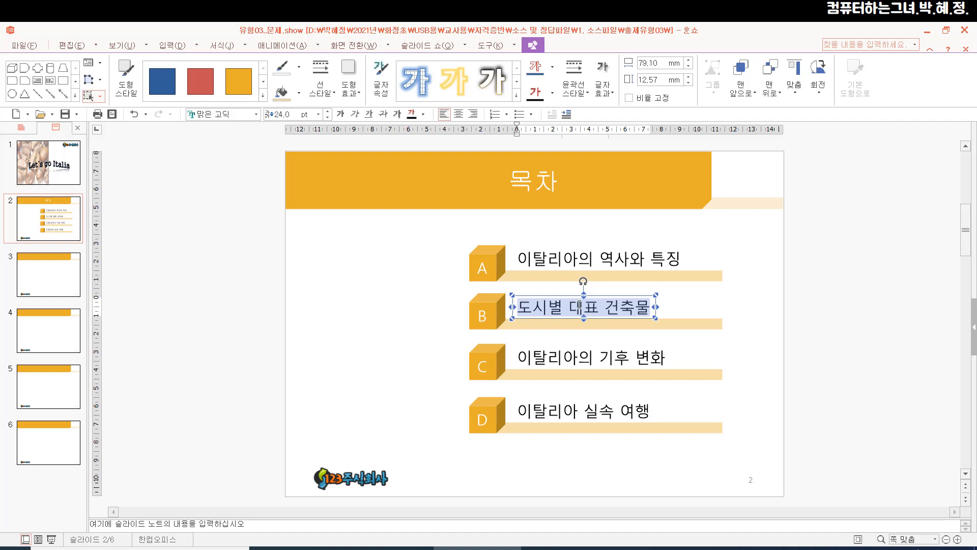
right_click(579, 307)
right_click(490, 304)
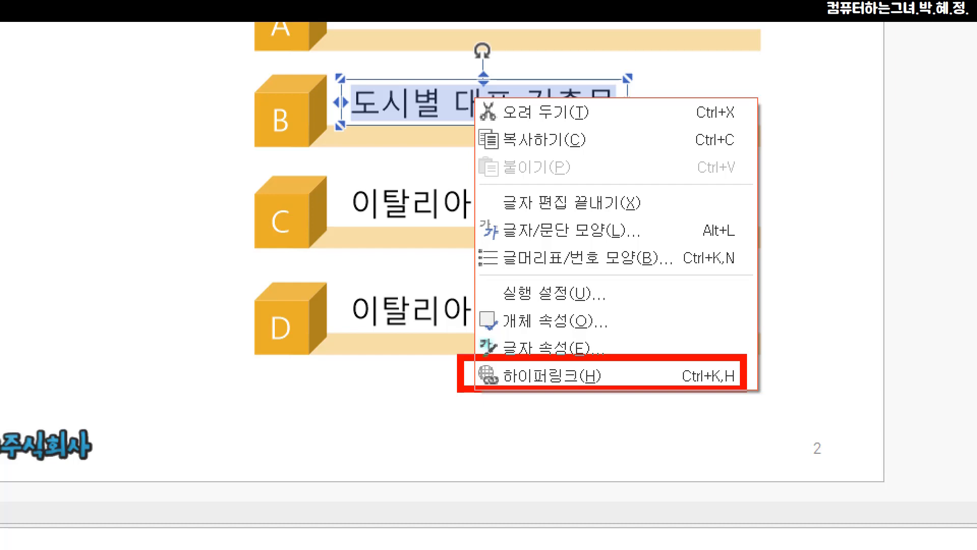
key(Escape)
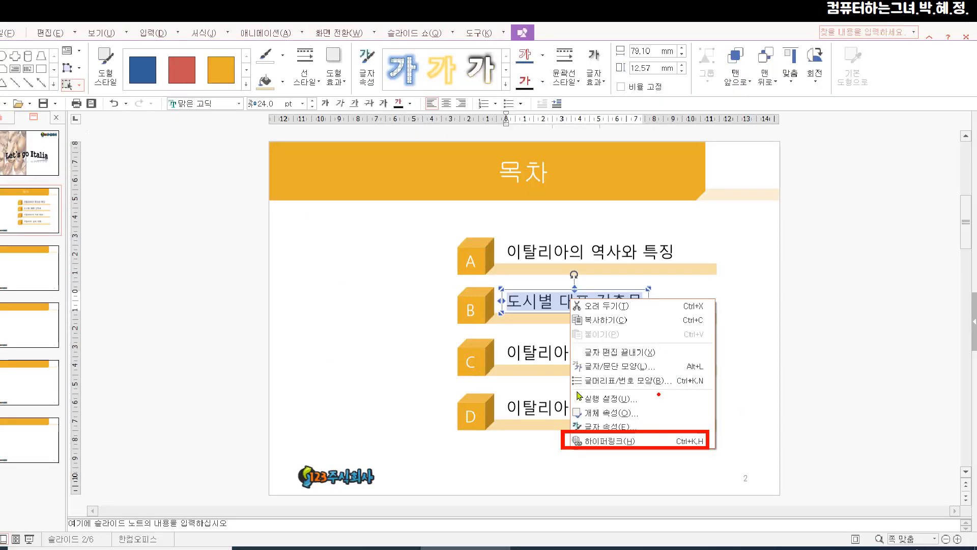
right_click(568, 312)
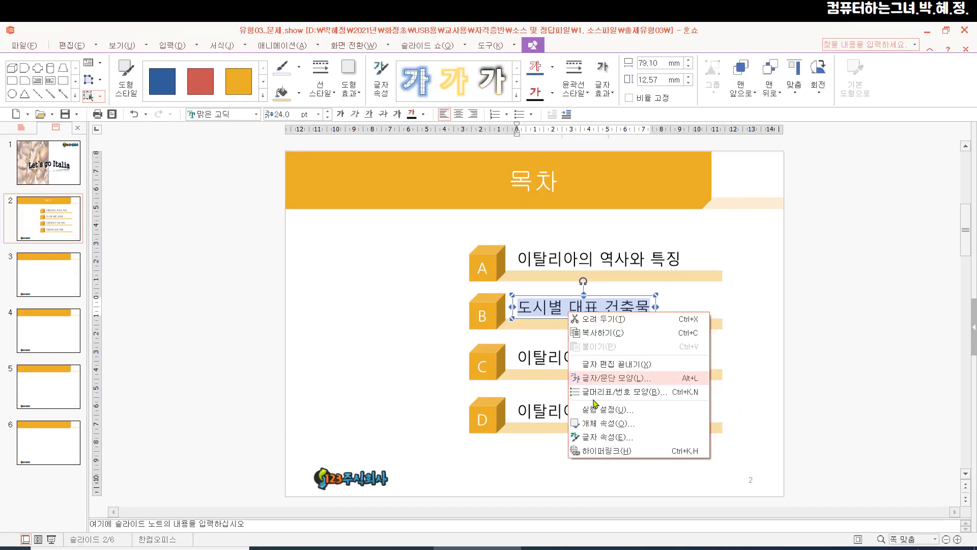
click(609, 457)
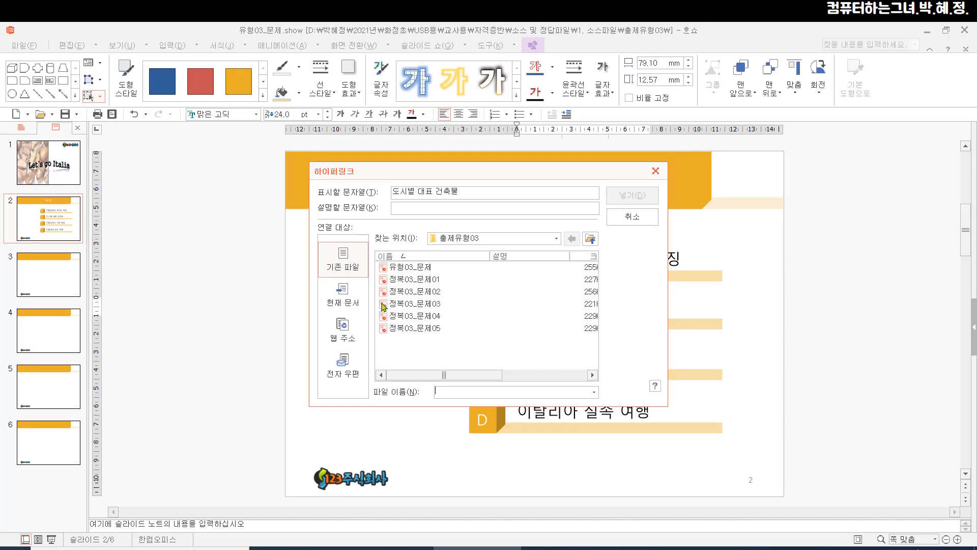
click(342, 296)
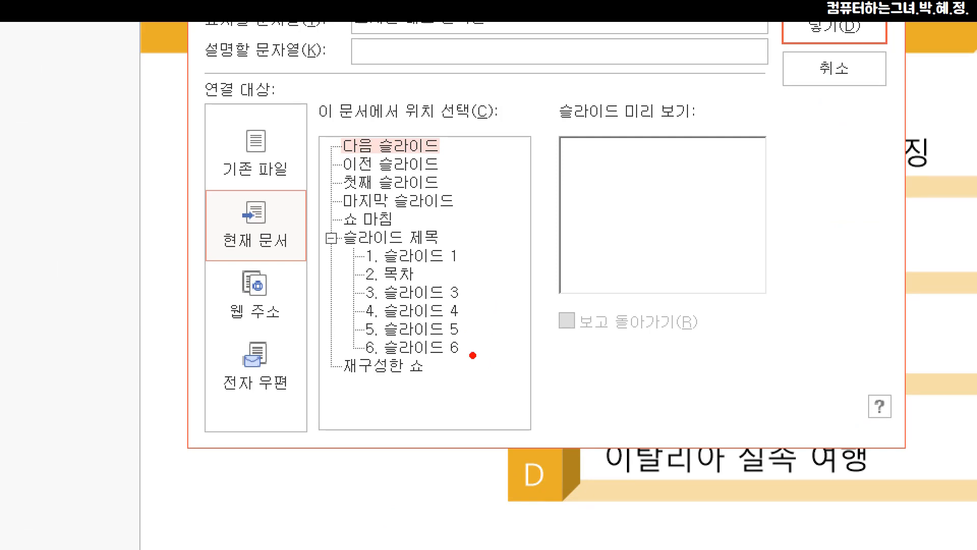
mouse_move(352, 295)
mouse_down()
mouse_move(351, 320)
mouse_move(481, 318)
mouse_move(478, 300)
mouse_move(351, 294)
mouse_up()
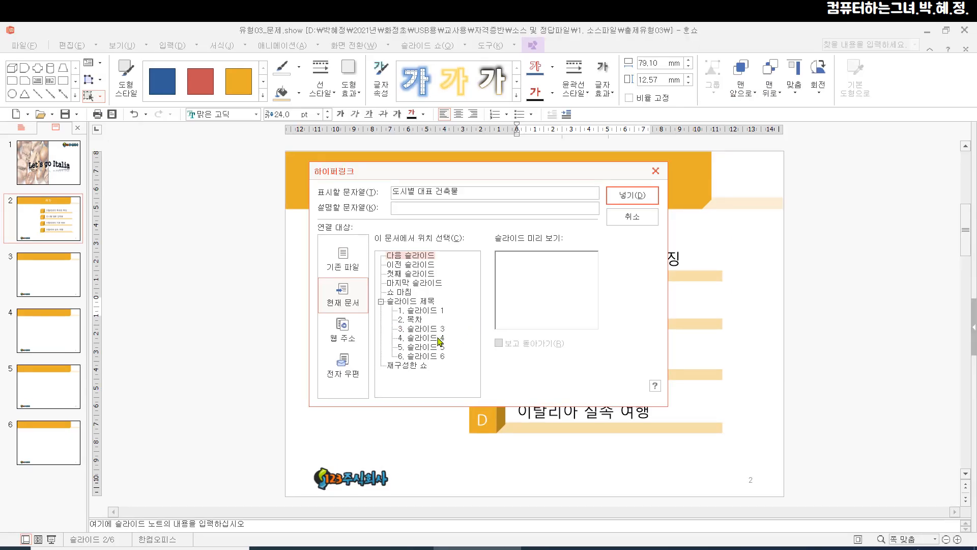
click(445, 312)
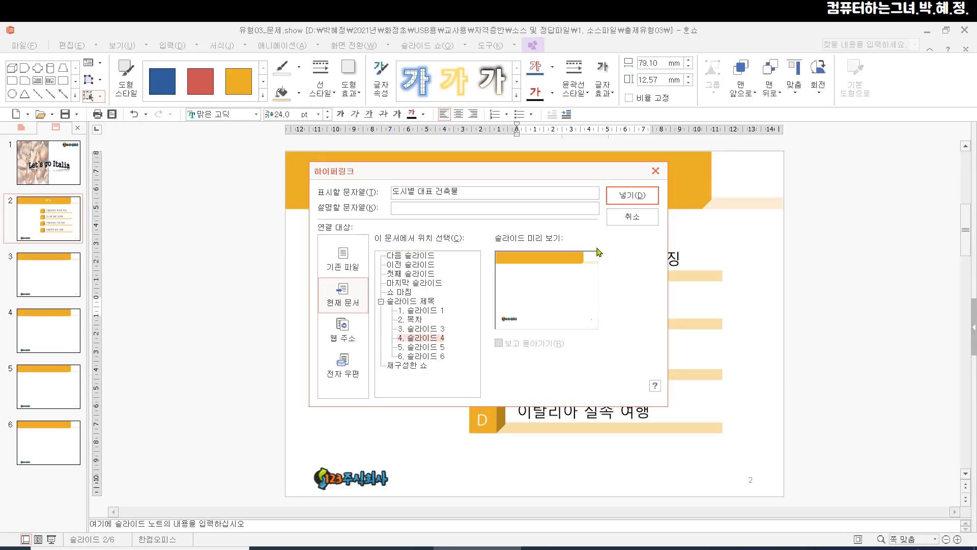
click(622, 196)
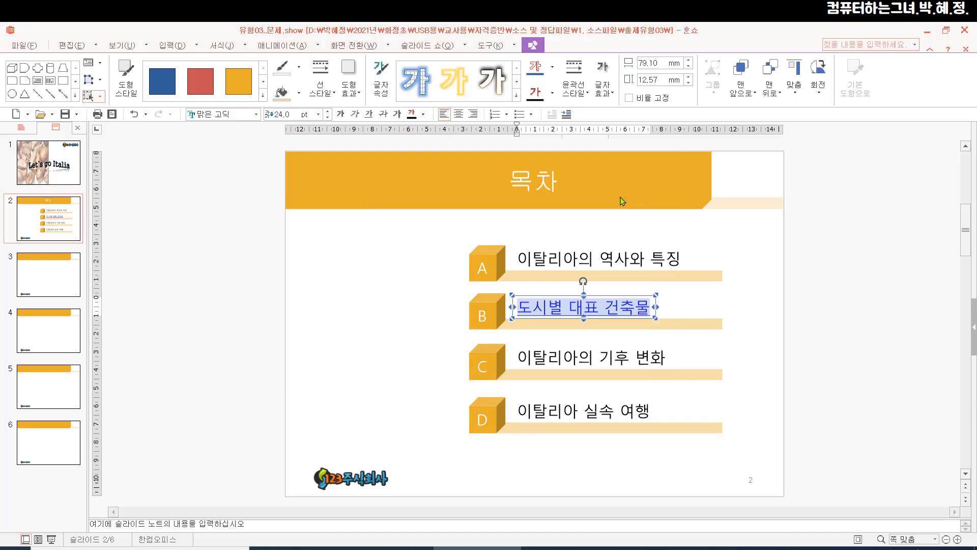
click(775, 317)
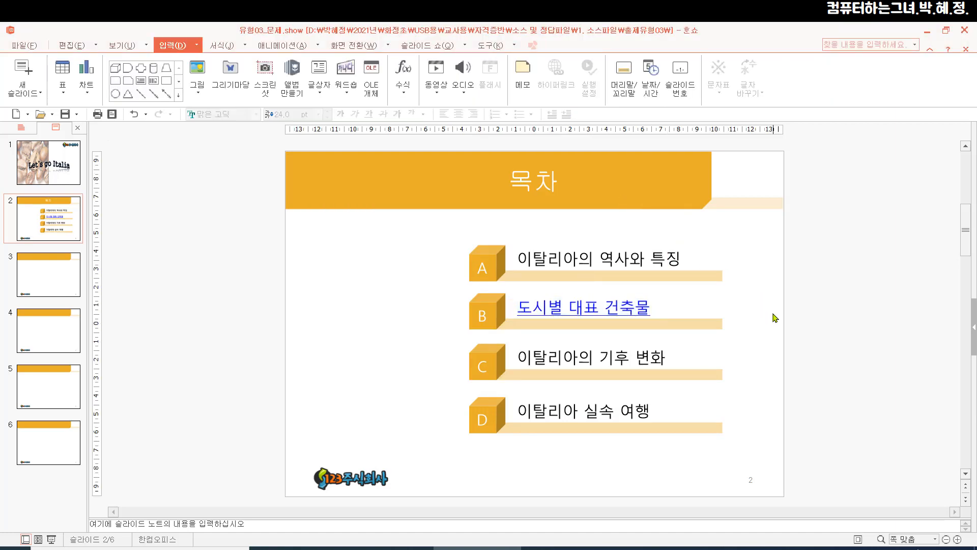
Step: Insert the picture 그림4 from the Picture folder inside the ITQ documents folder onto the 목차 slide
mouse_move(611, 277)
mouse_down()
mouse_move(618, 298)
mouse_move(647, 273)
mouse_up()
key(Escape)
click(199, 67)
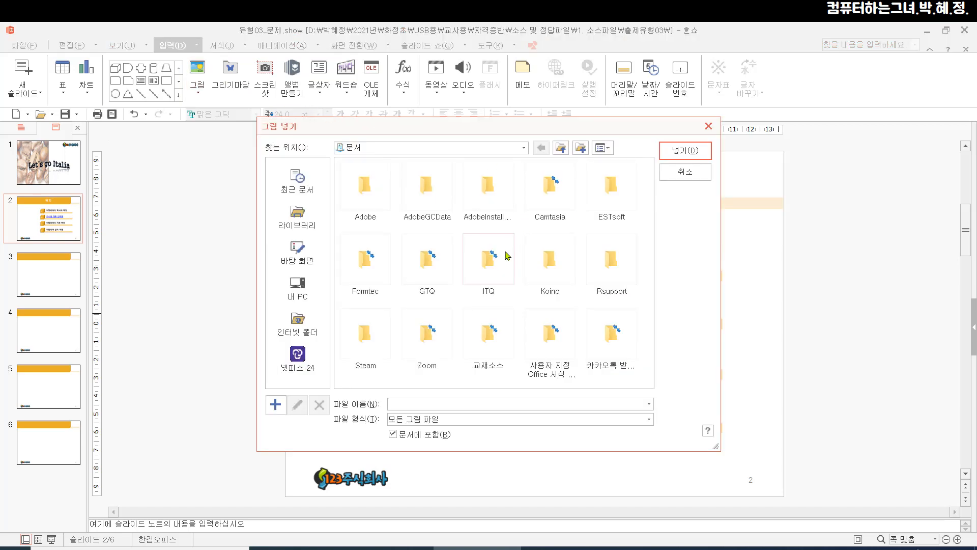
mouse_move(519, 275)
mouse_down()
mouse_move(511, 298)
mouse_move(471, 300)
mouse_move(457, 252)
mouse_move(482, 227)
mouse_move(515, 238)
mouse_move(521, 279)
mouse_up()
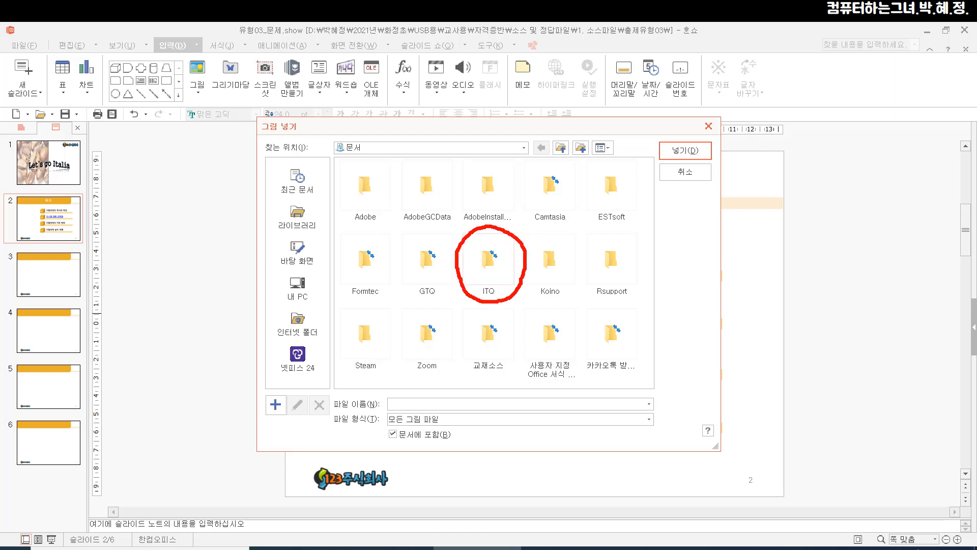
key(Escape)
double_click(507, 251)
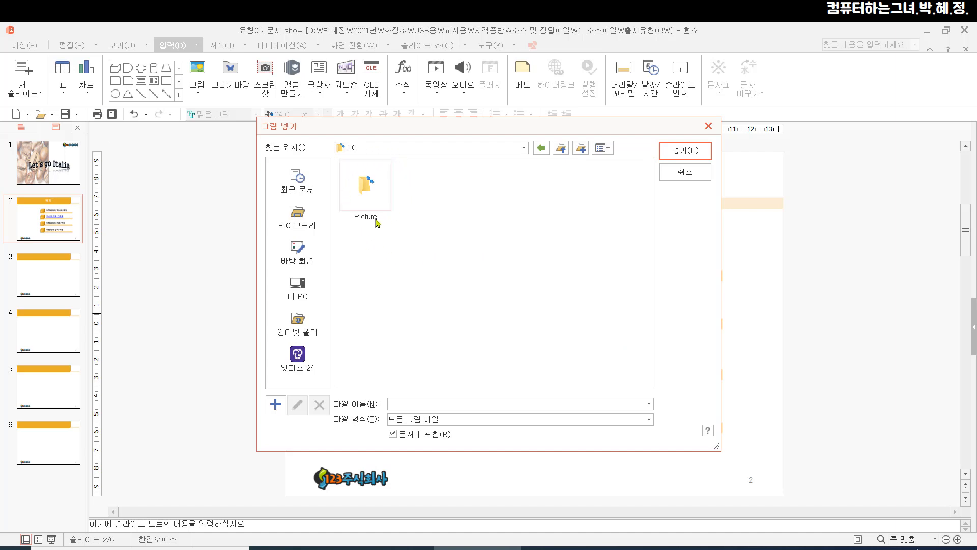
double_click(365, 198)
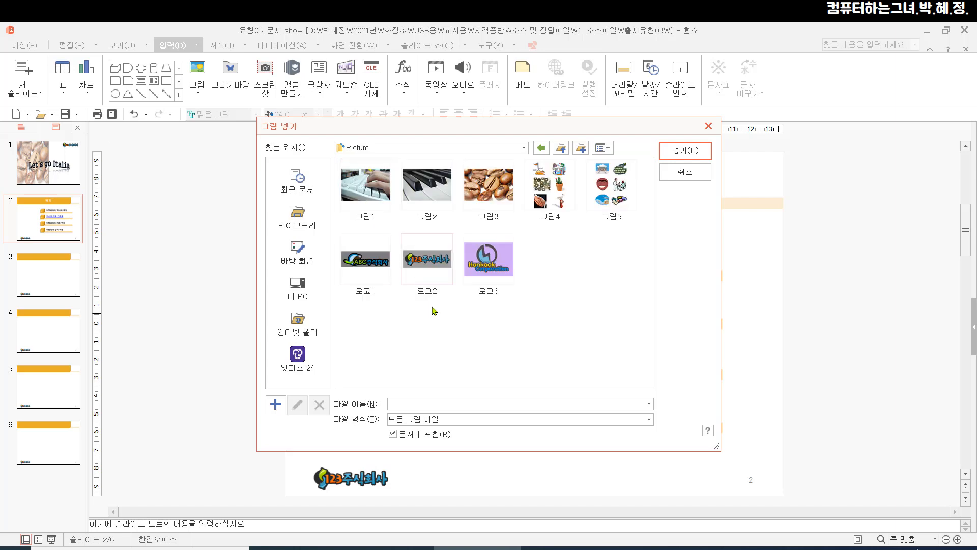
double_click(556, 197)
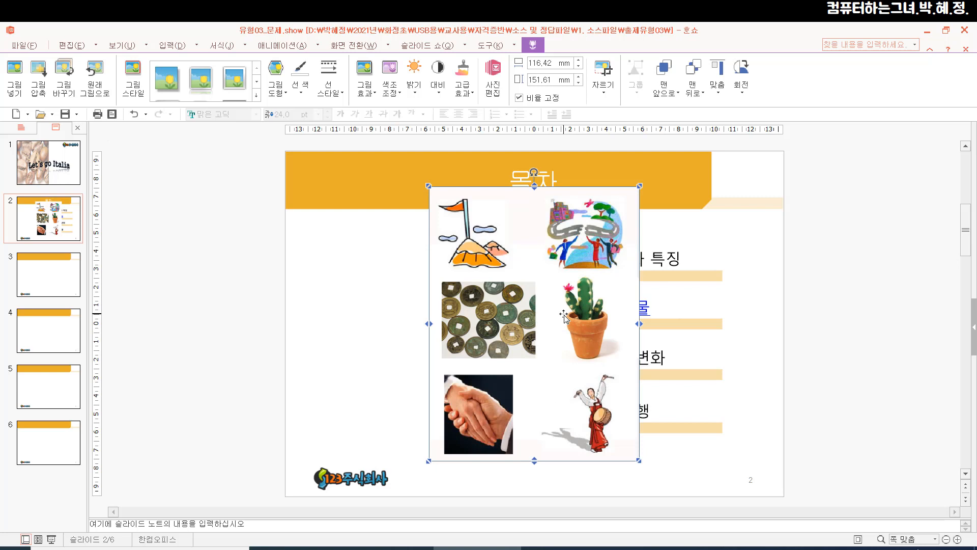
Step: Crop the picture to its upper-right illustration, about 58 × 46 mm, and move it left of entries C and D, above the logo
mouse_move(604, 278)
mouse_down()
mouse_move(552, 270)
mouse_move(585, 176)
mouse_move(635, 250)
mouse_move(598, 275)
mouse_up()
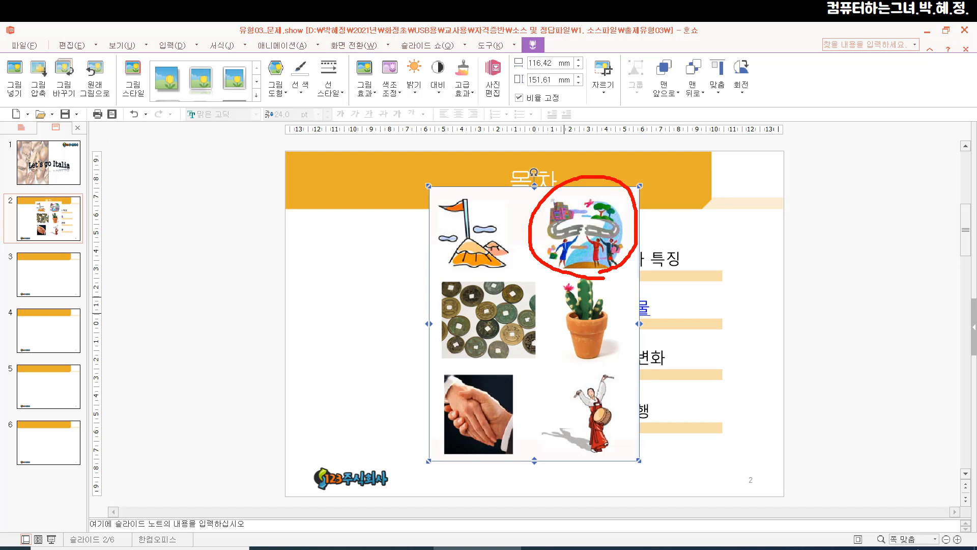
key(Escape)
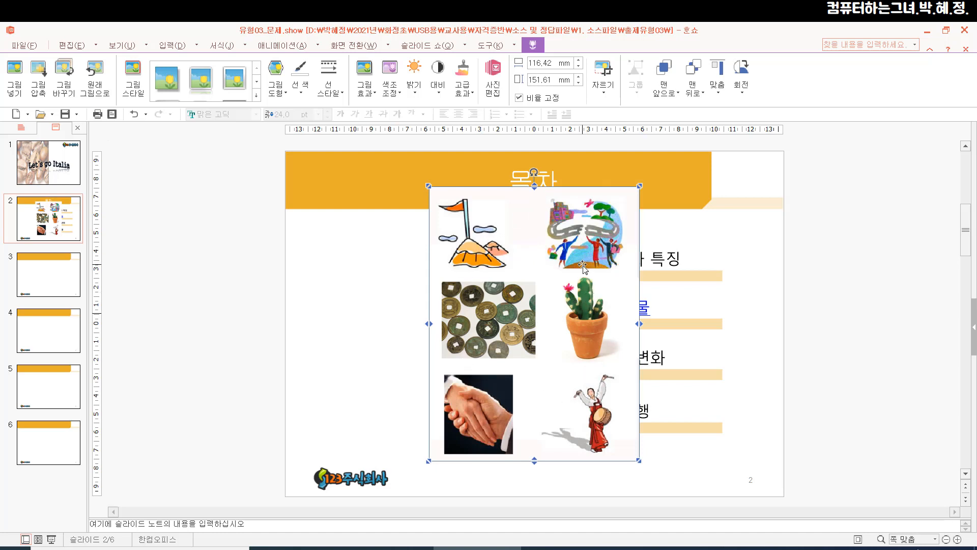
mouse_move(624, 90)
mouse_down()
mouse_move(616, 103)
mouse_move(567, 72)
mouse_move(636, 45)
mouse_move(634, 91)
mouse_move(611, 108)
mouse_up()
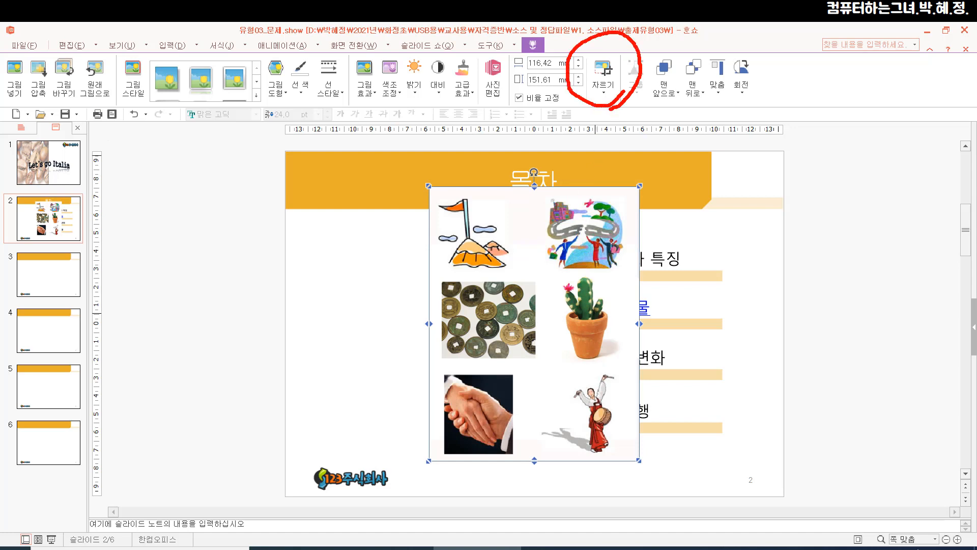
key(Escape)
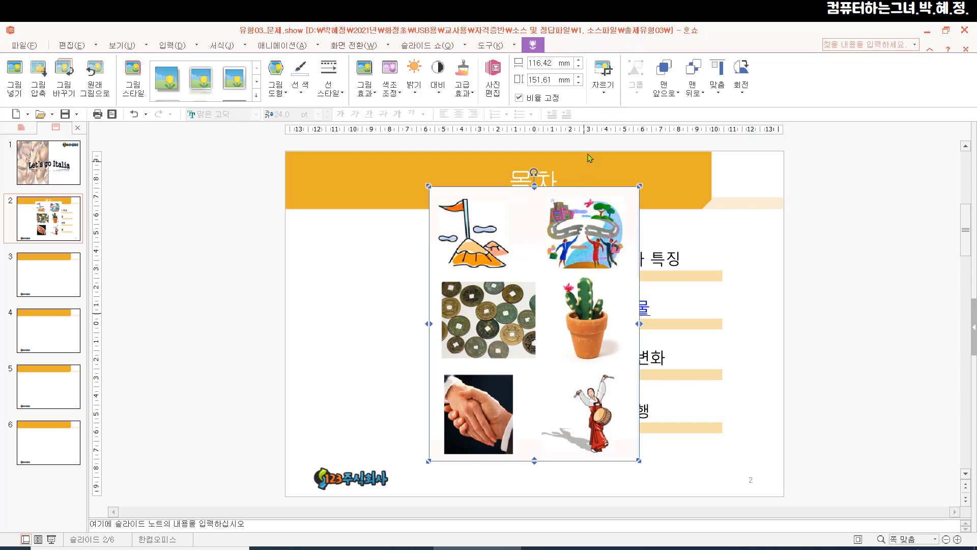
click(604, 71)
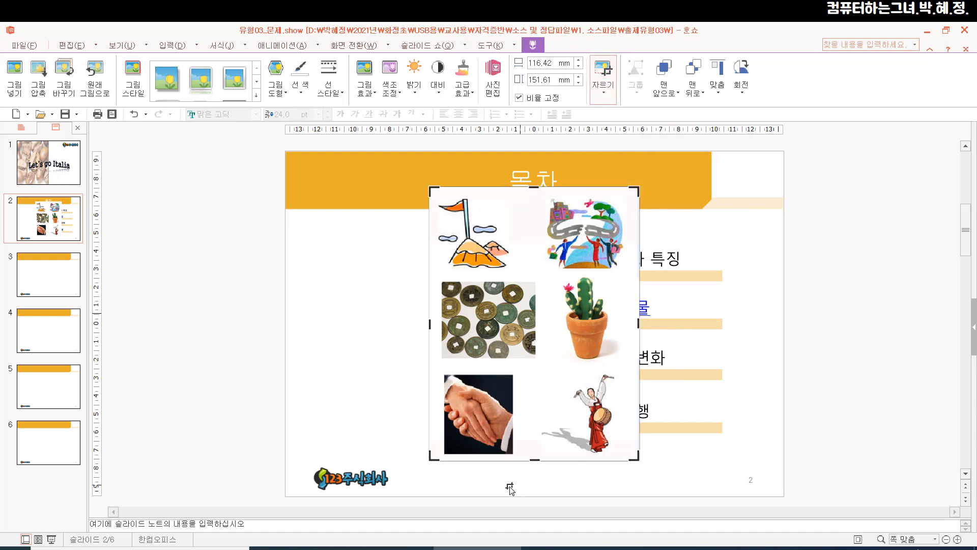
mouse_move(456, 478)
mouse_down()
mouse_move(410, 466)
mouse_move(467, 438)
mouse_move(446, 487)
mouse_up()
key(Escape)
drag(432, 454, 538, 271)
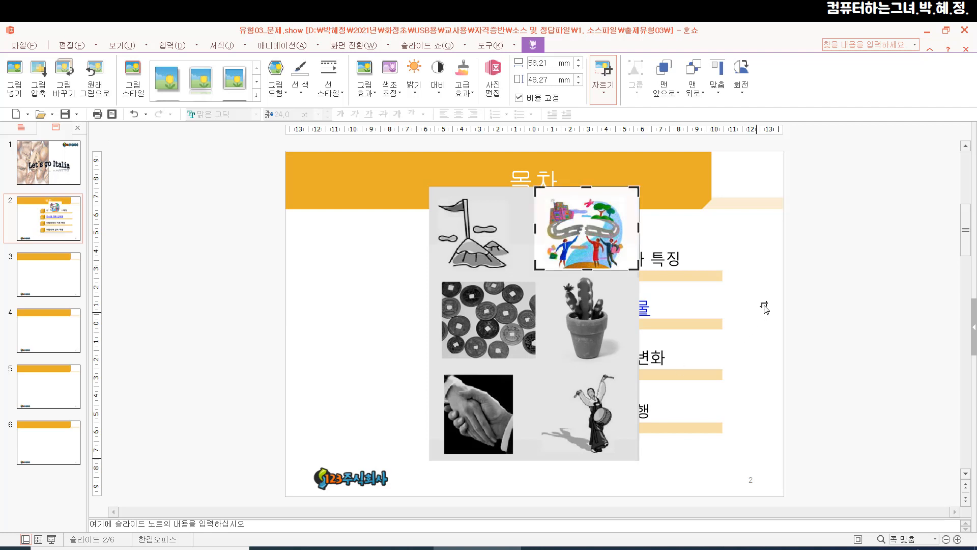
click(825, 286)
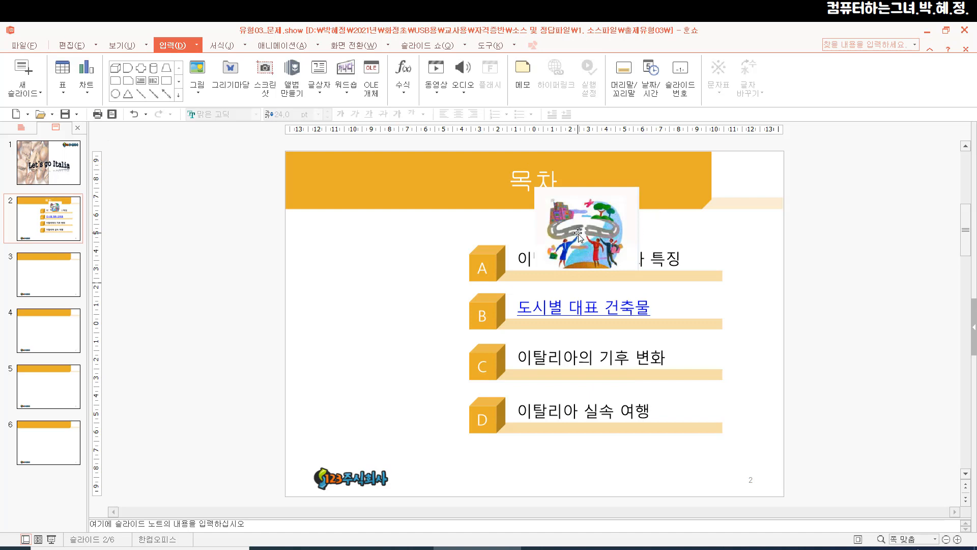
drag(585, 235, 384, 396)
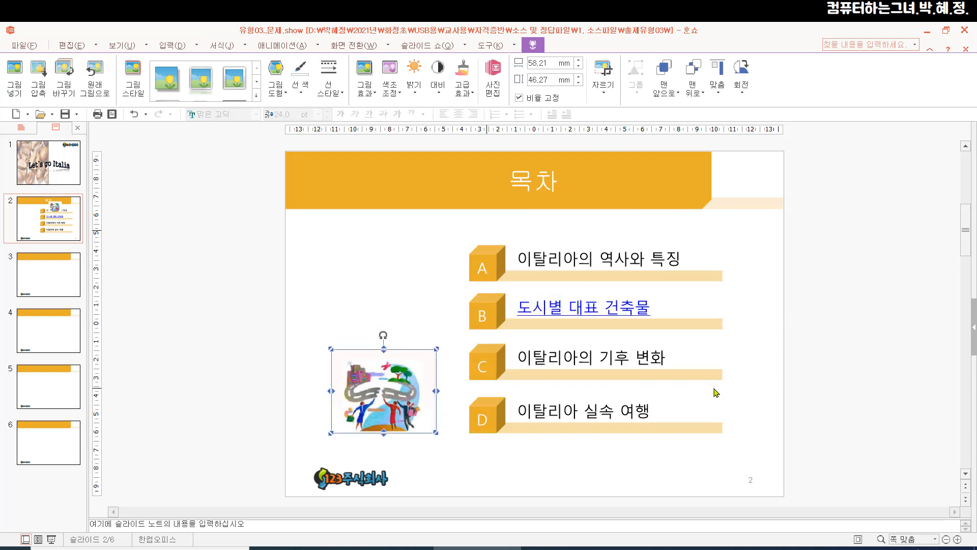
click(825, 398)
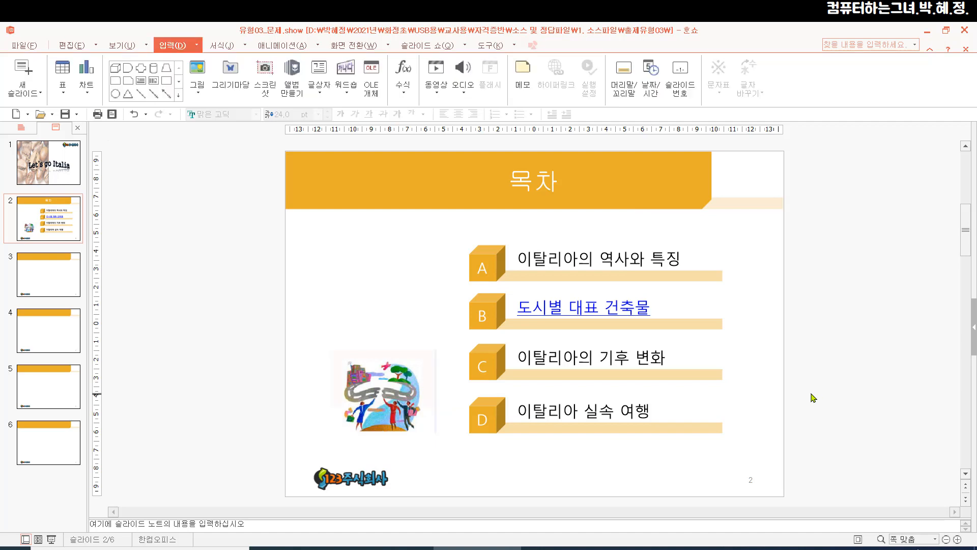